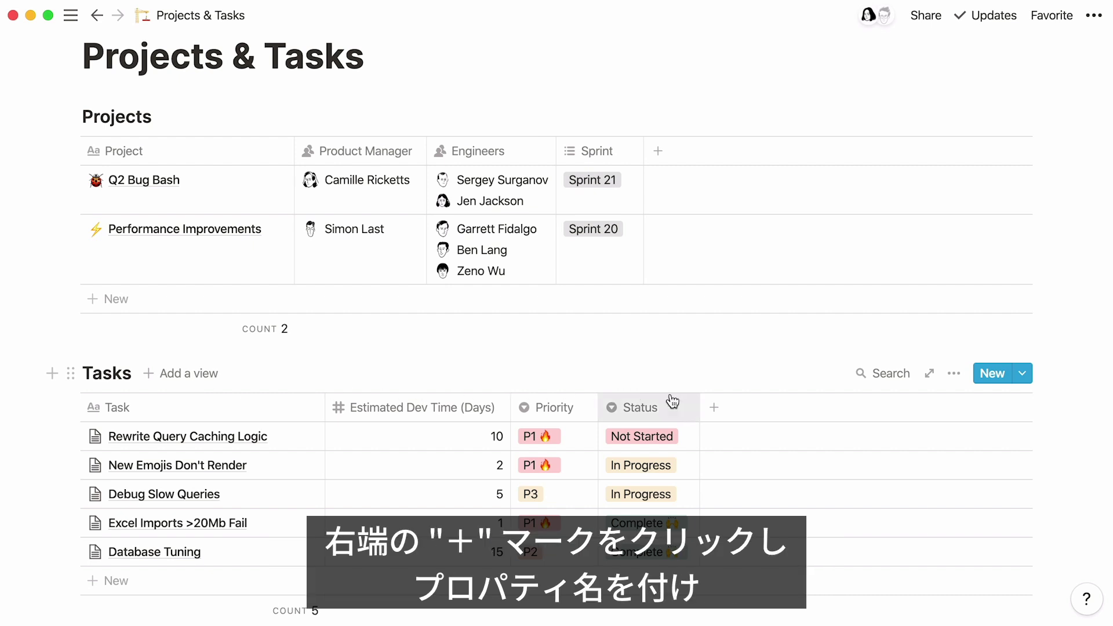
# Add a Relation property named Projects to Tasks, linked to the Projects database
pyautogui.click(714, 408)
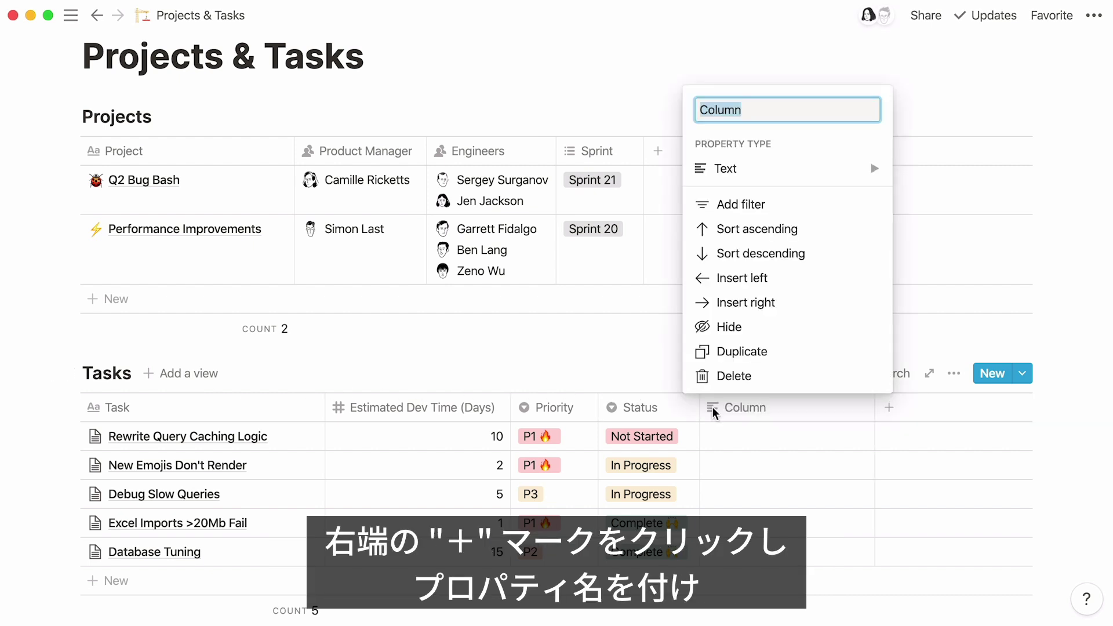
pyautogui.write('Projects')
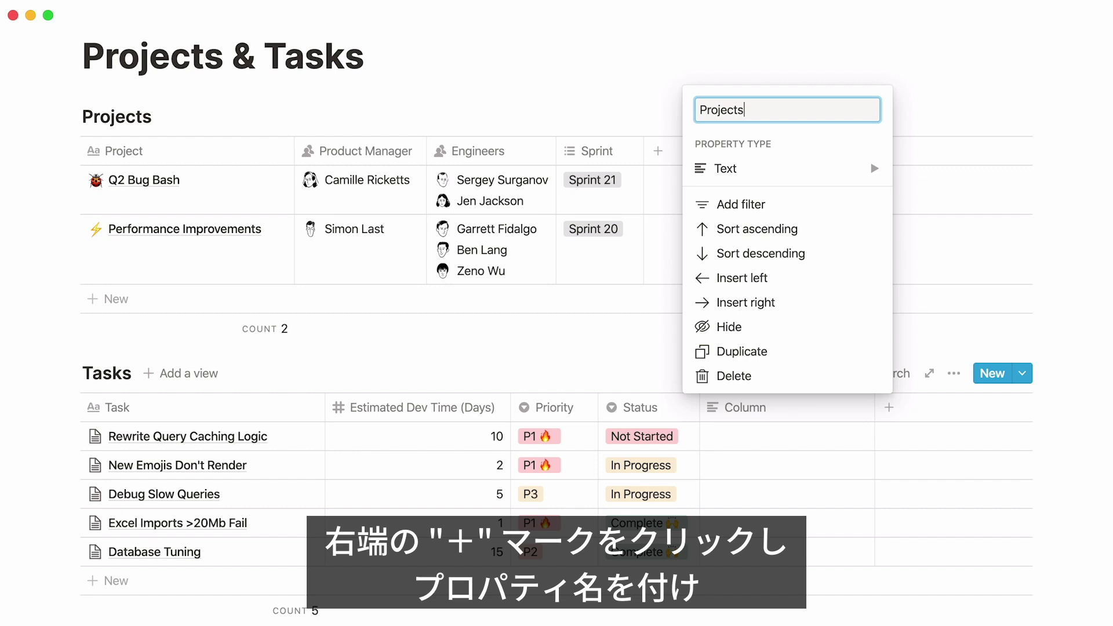
pyautogui.moveTo(783, 169)
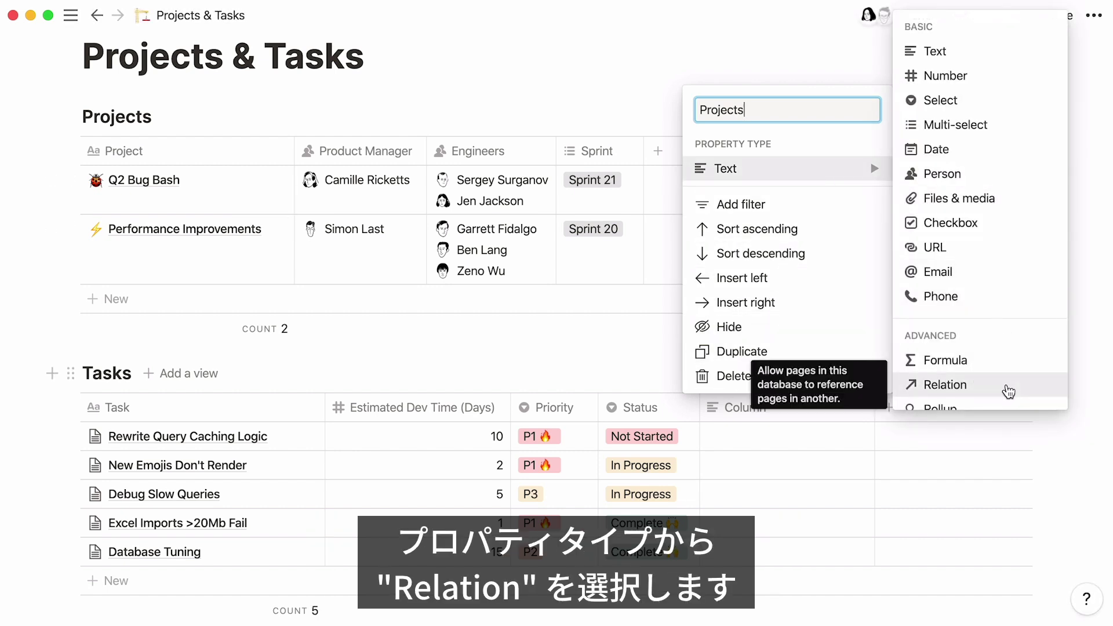
pyautogui.click(1008, 392)
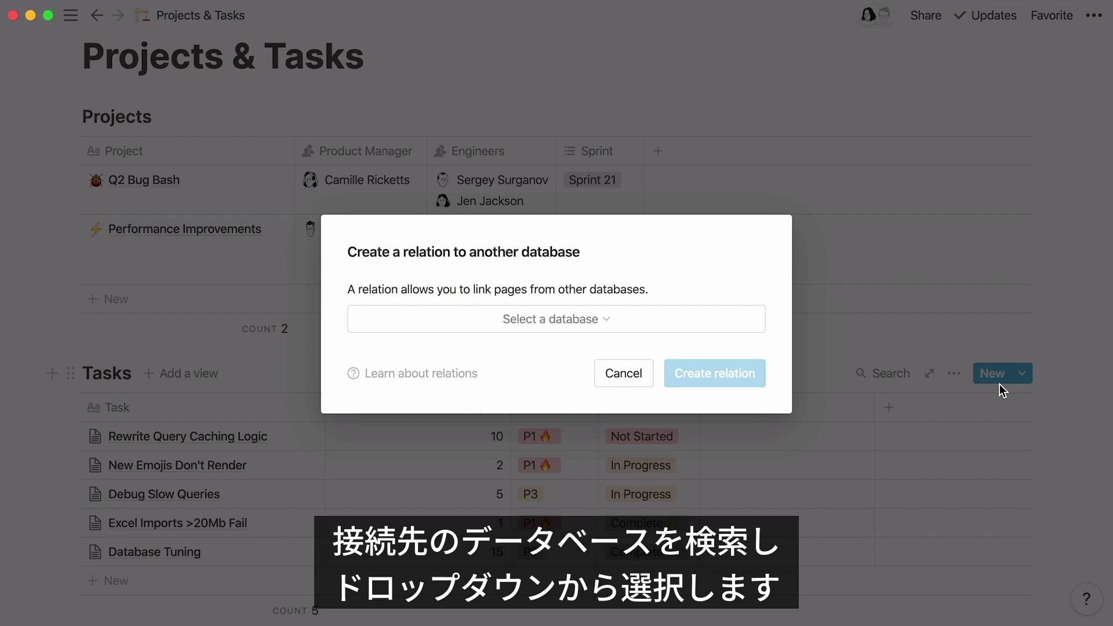
pyautogui.click(646, 322)
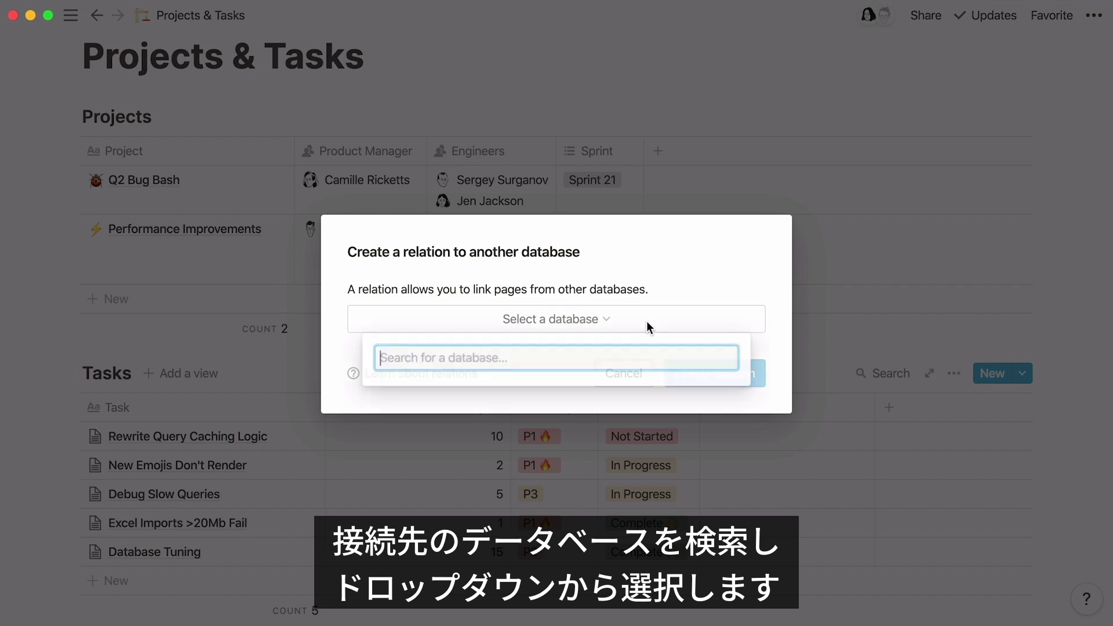
pyautogui.write('proj')
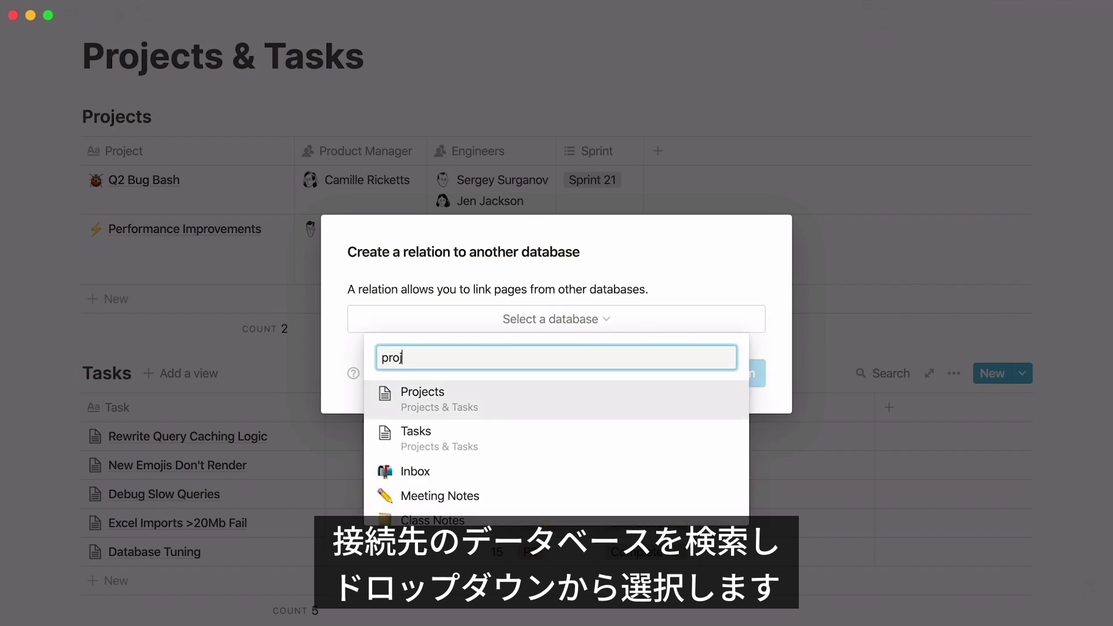
pyautogui.write('ects')
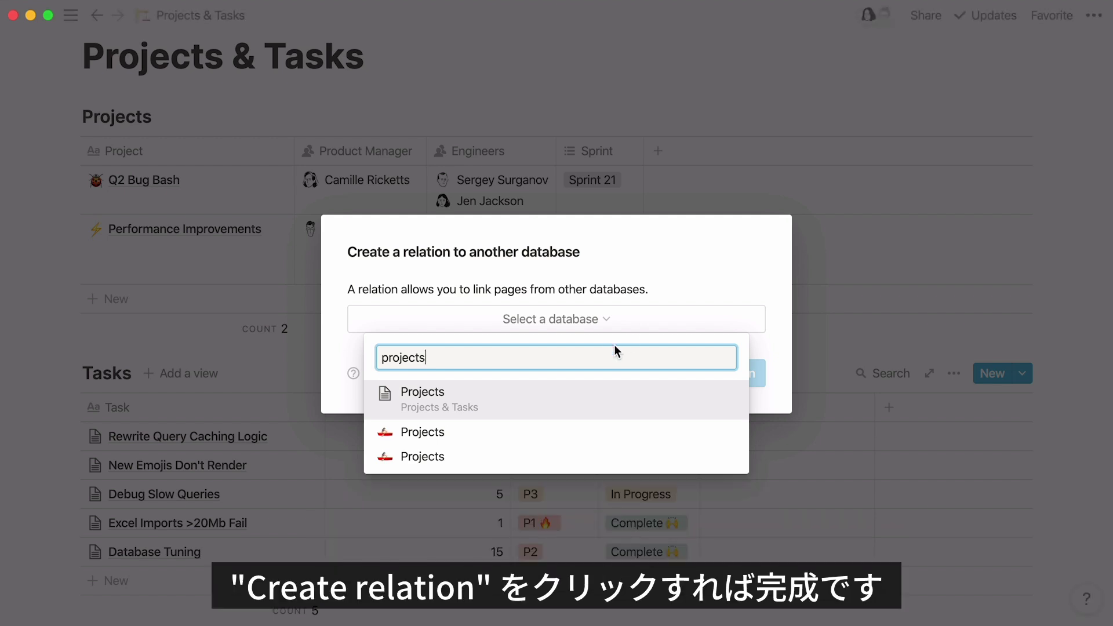
pyautogui.click(563, 396)
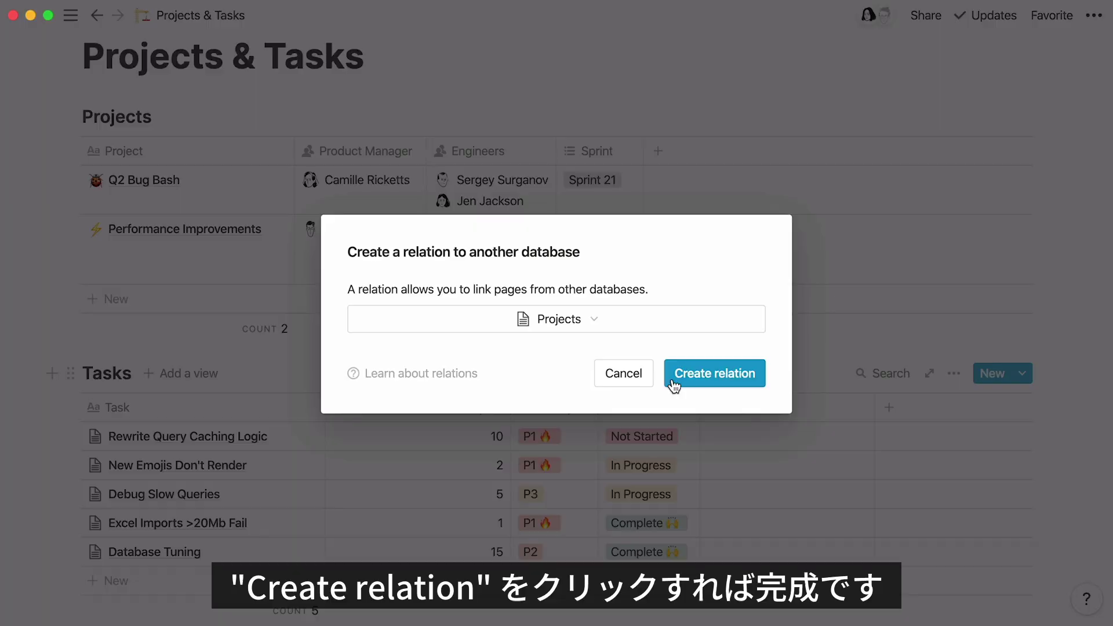
pyautogui.click(672, 378)
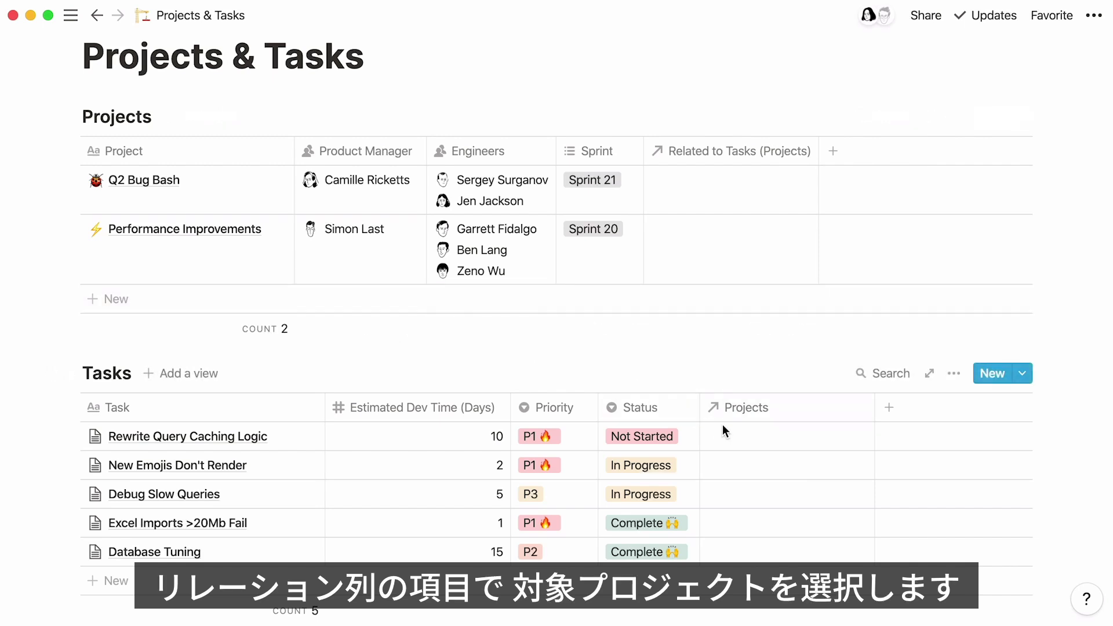
# Link the Rewrite Query Caching Logic task to Performance Improvements and recheck its linked project
pyautogui.click(741, 435)
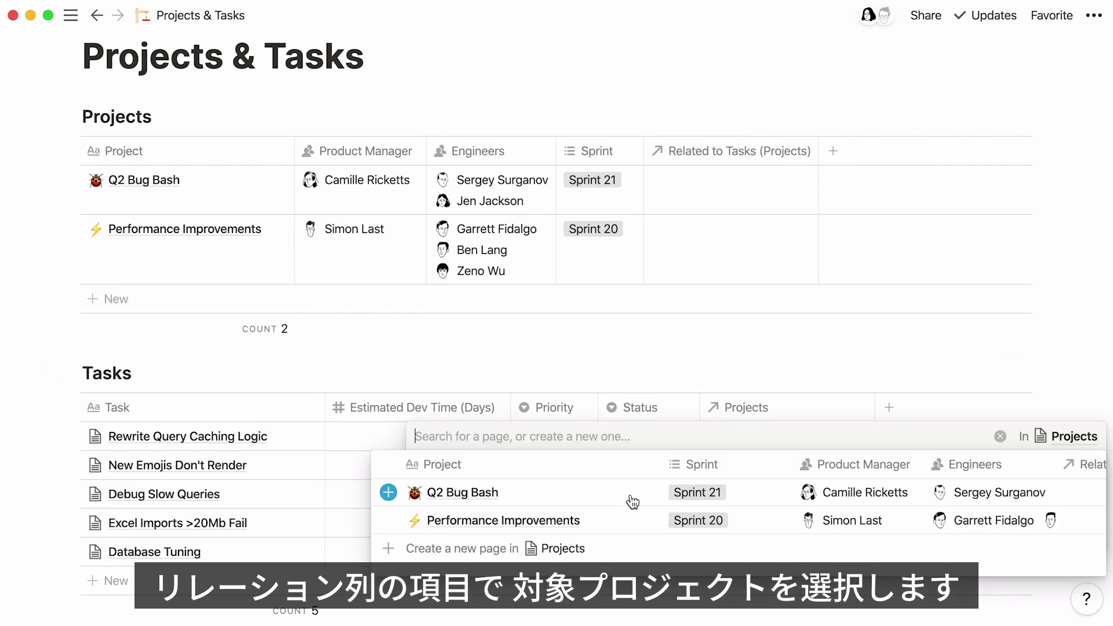
pyautogui.click(575, 525)
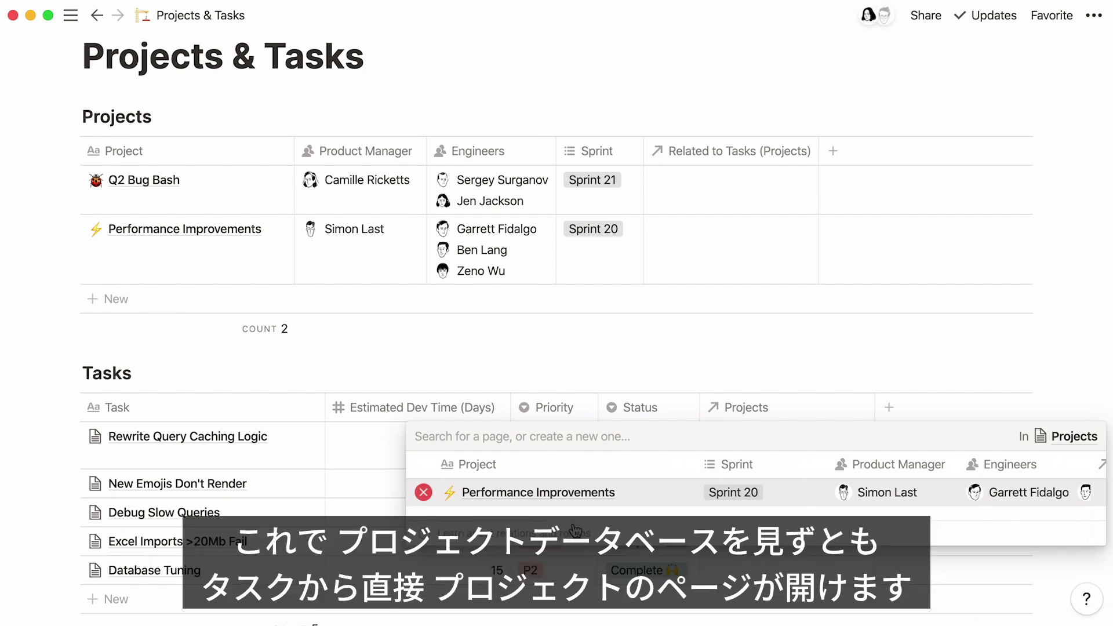
pyautogui.click(792, 364)
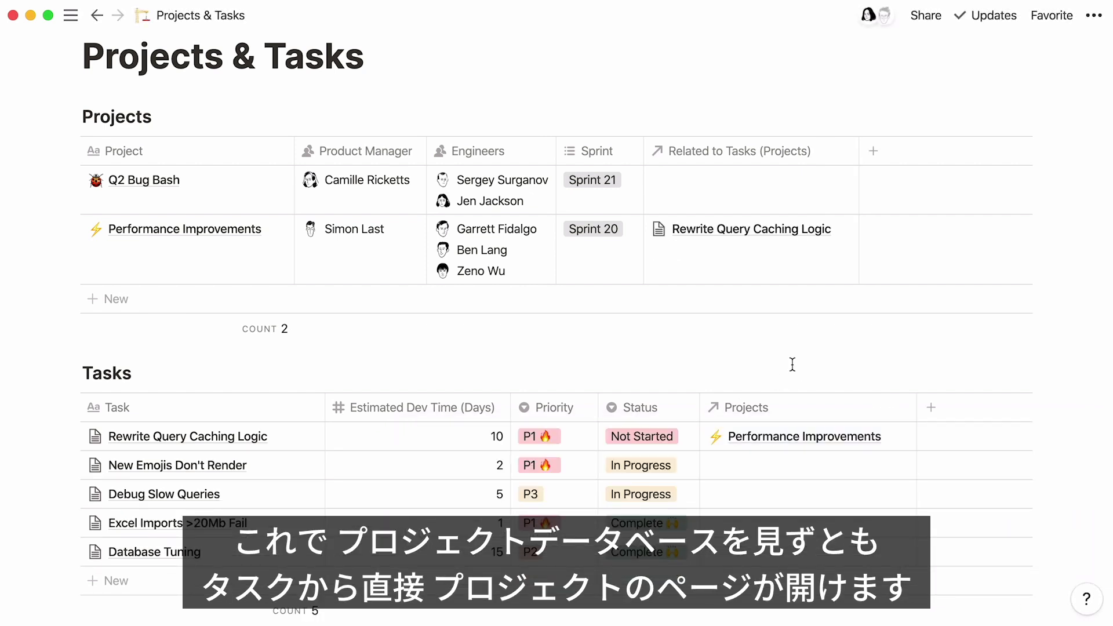
pyautogui.click(737, 439)
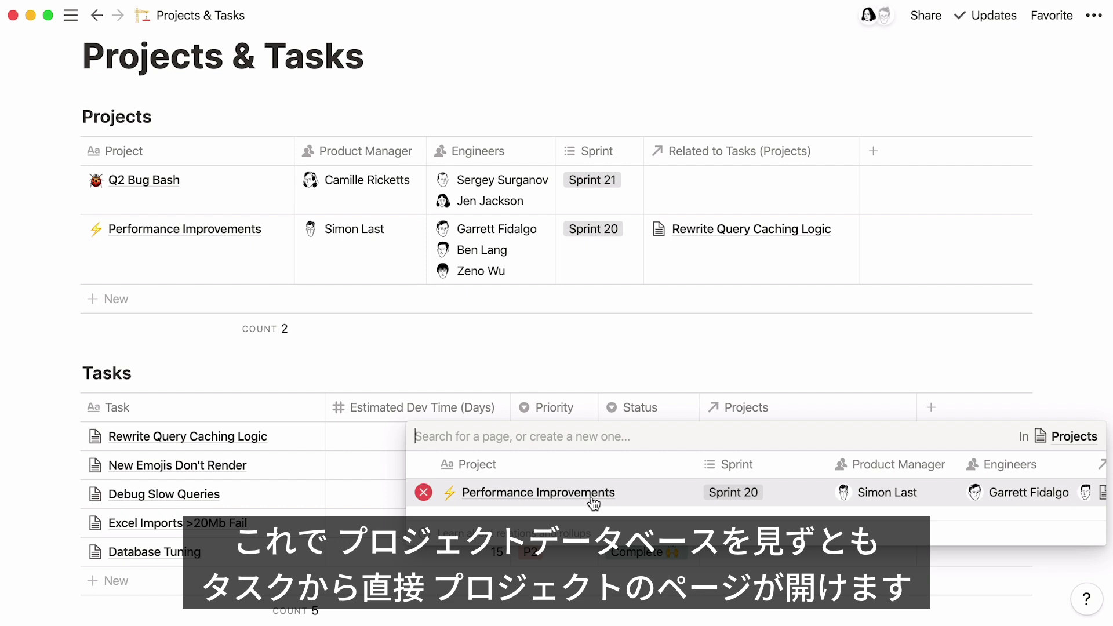
# Check Performance Improvements' linked tasks, then rename its Related to Tasks (Projects) column to Tasks
pyautogui.click(801, 118)
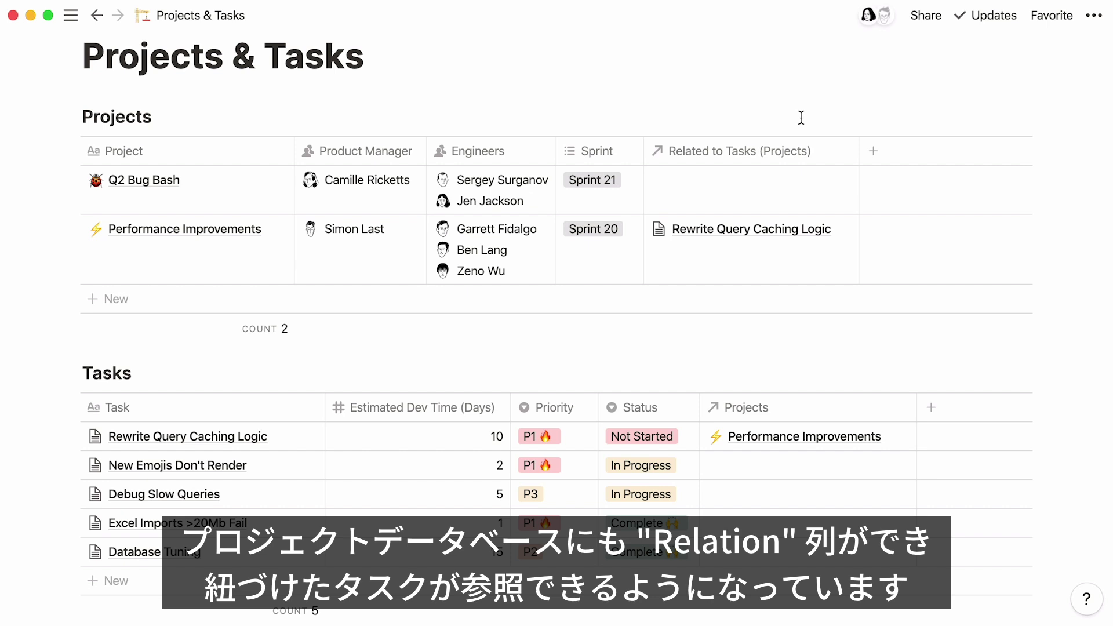
pyautogui.click(721, 235)
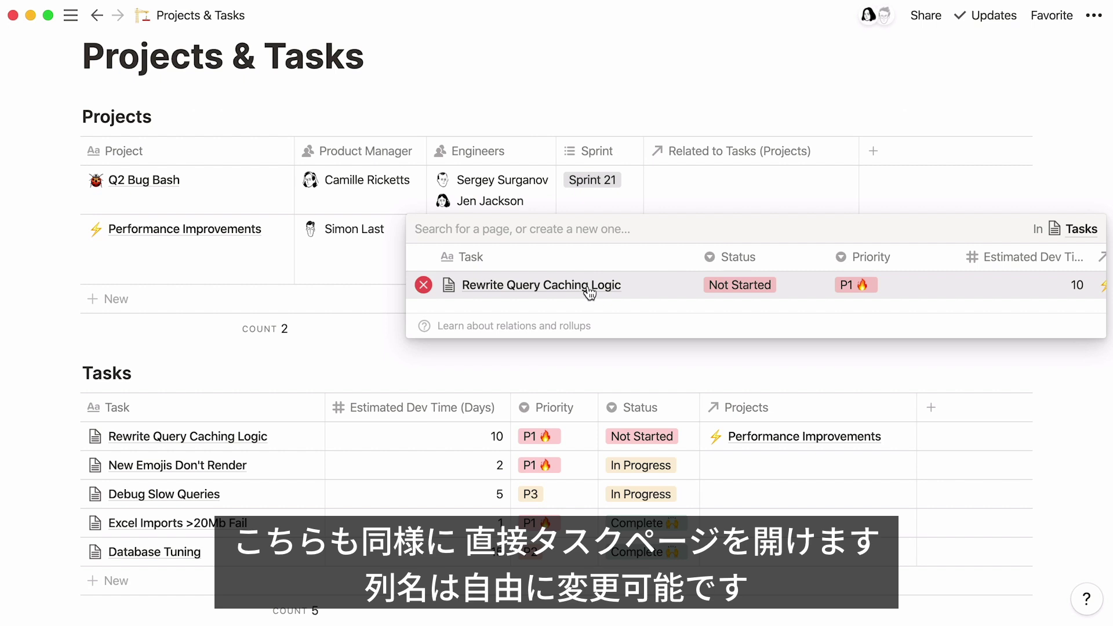
pyautogui.click(717, 158)
pyautogui.write('Task')
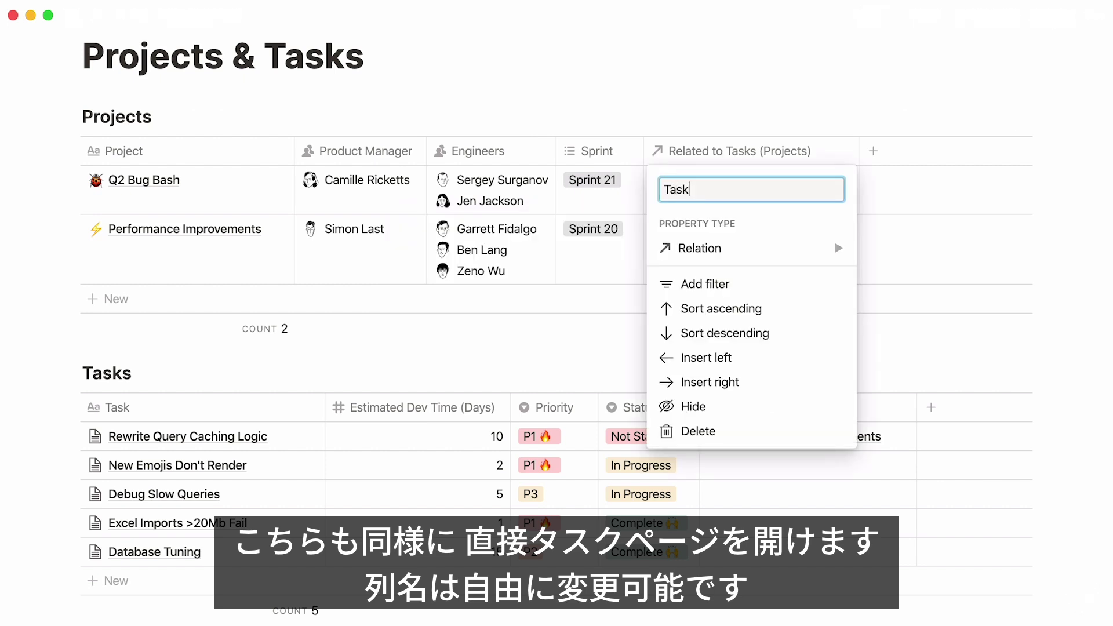
pyautogui.write('s')
pyautogui.click(759, 110)
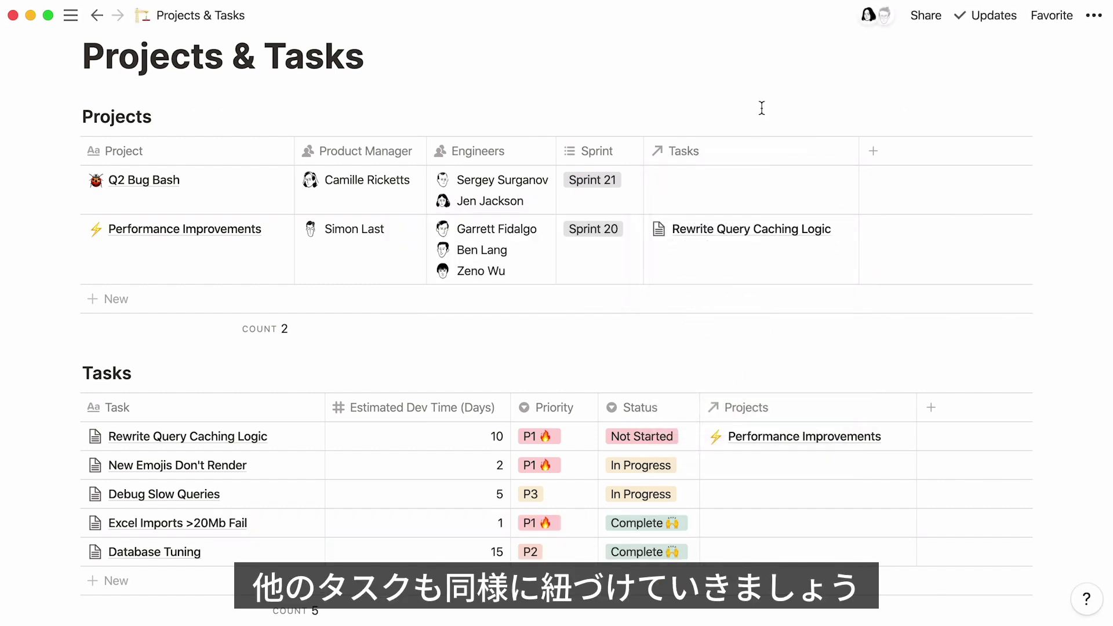
# Link New Emojis and Excel Imports to Q2 Bug Bash; Debug Slow Queries and Database Tuning to Performance Improvements
pyautogui.click(772, 463)
pyautogui.click(578, 521)
pyautogui.press('Escape')
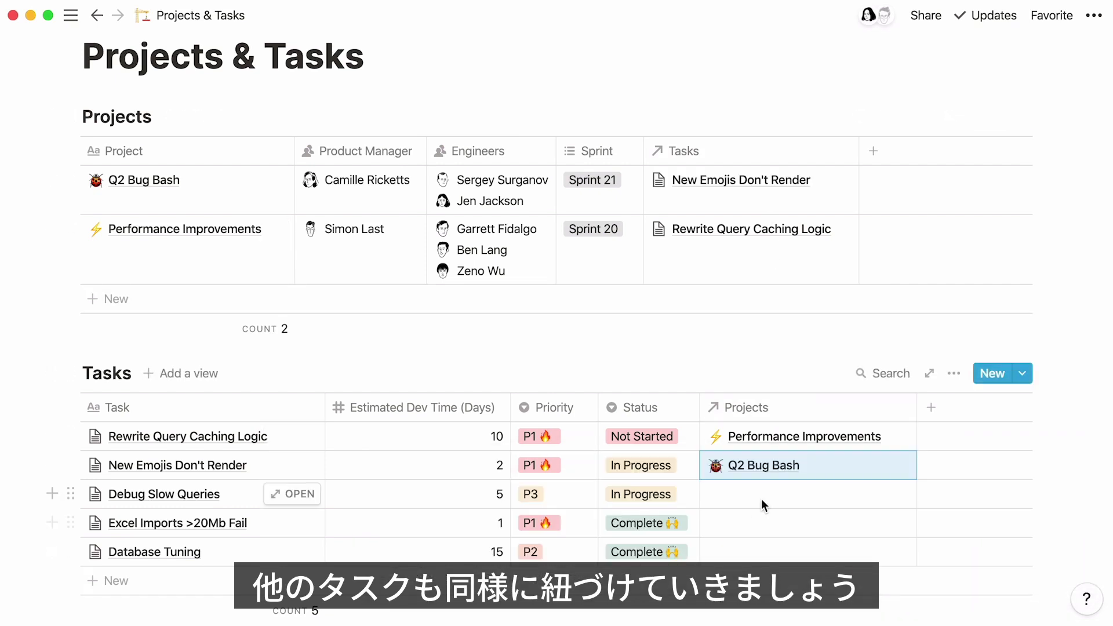
pyautogui.click(762, 499)
pyautogui.click(609, 566)
pyautogui.click(730, 524)
pyautogui.click(636, 536)
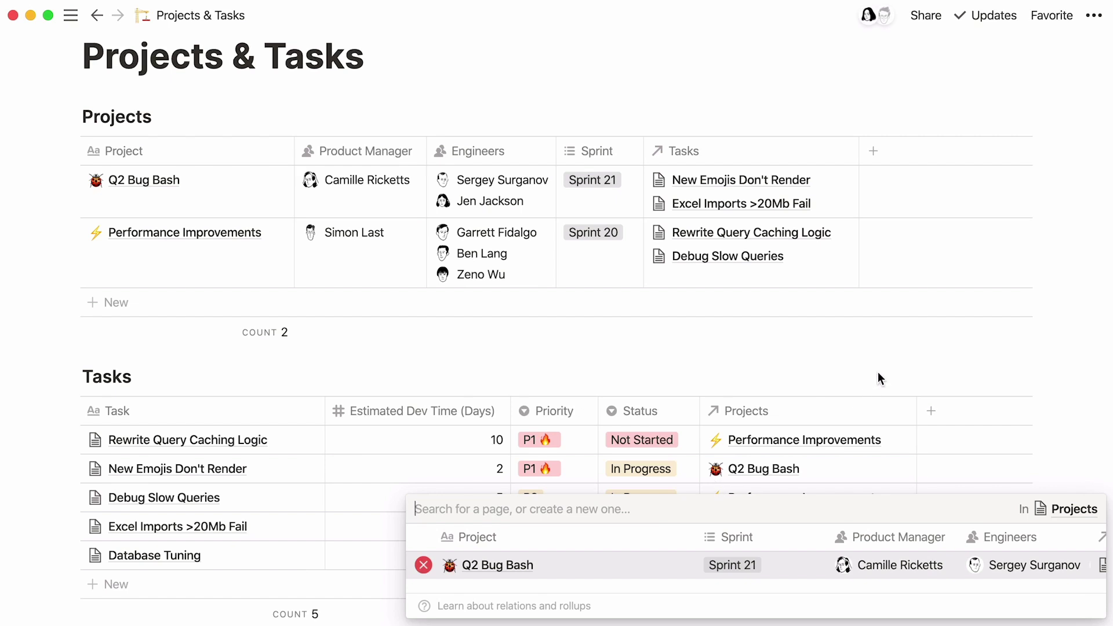
pyautogui.press('Escape')
pyautogui.click(742, 557)
pyautogui.click(603, 563)
pyautogui.press('Escape')
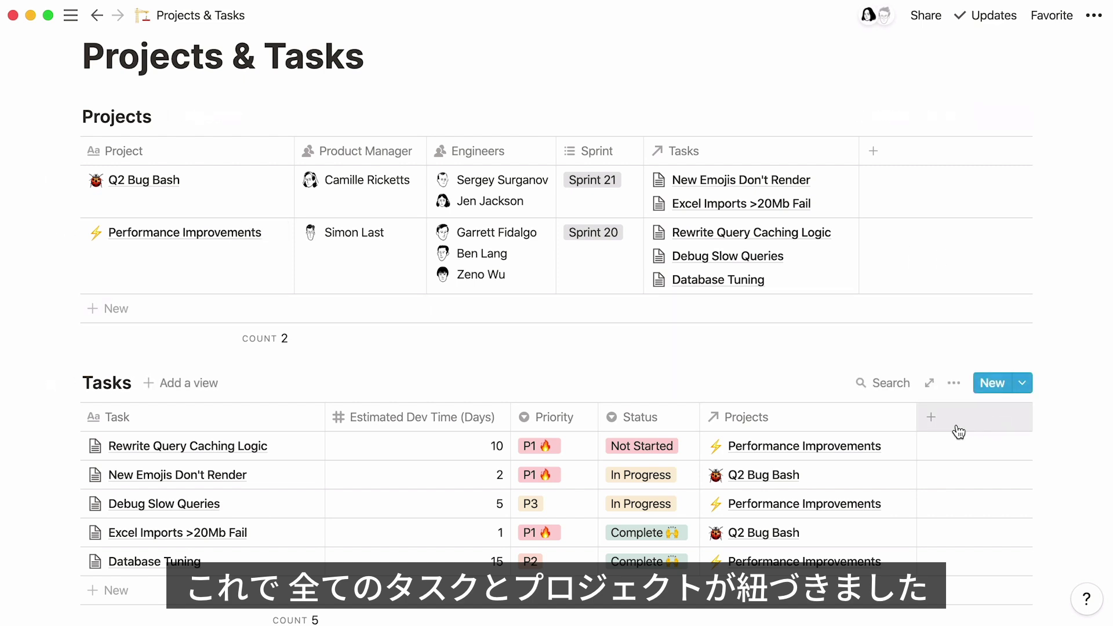
pyautogui.moveTo(470, 252)
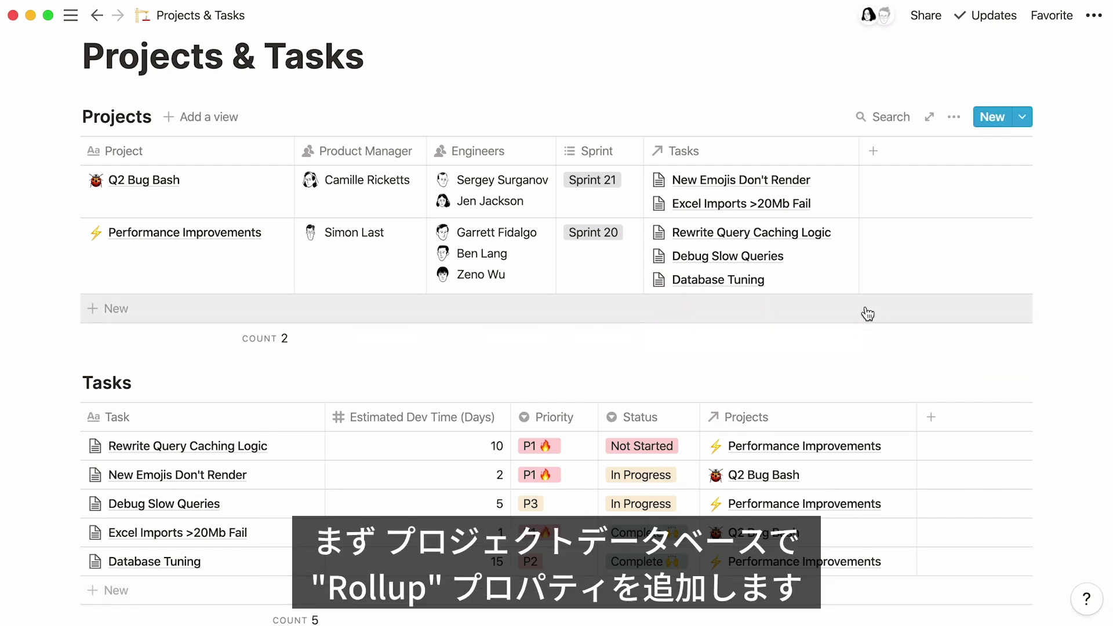
pyautogui.moveTo(905, 261)
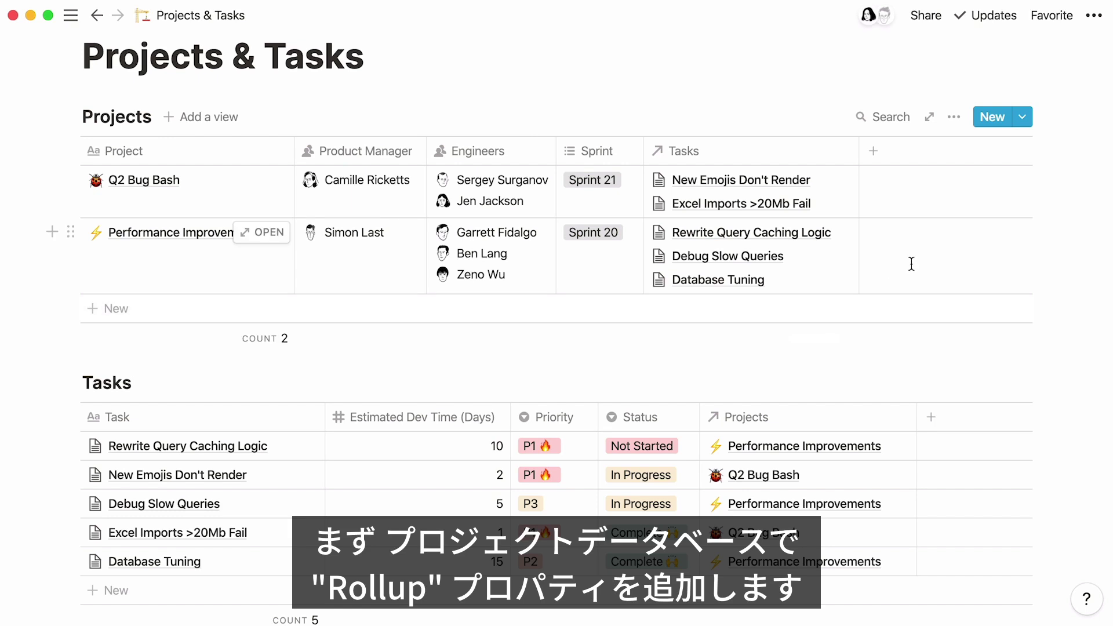
# Create an Estimated Total Dev Time (Days) column of type Rollup on the Projects table
pyautogui.click(874, 152)
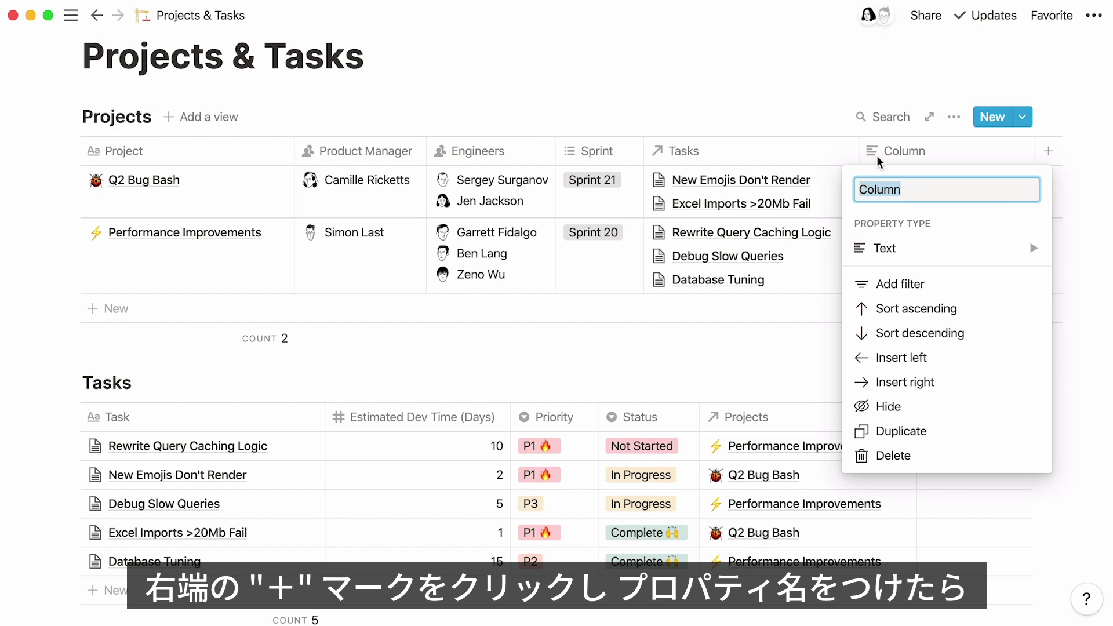
pyautogui.write('Estimated Total Dev Tim')
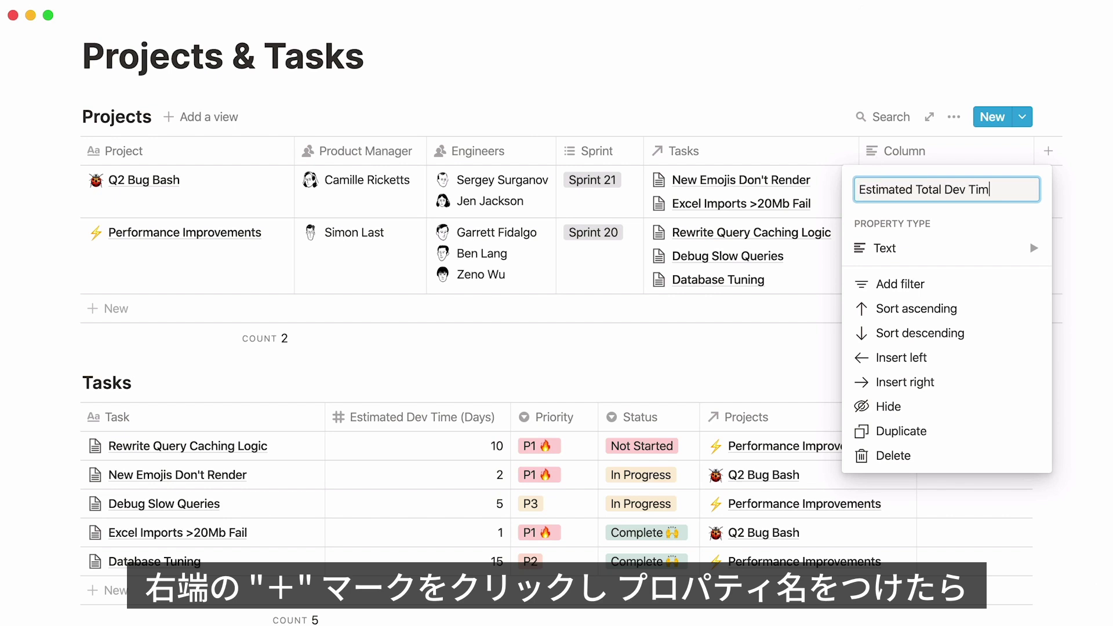
pyautogui.write('e (Days)')
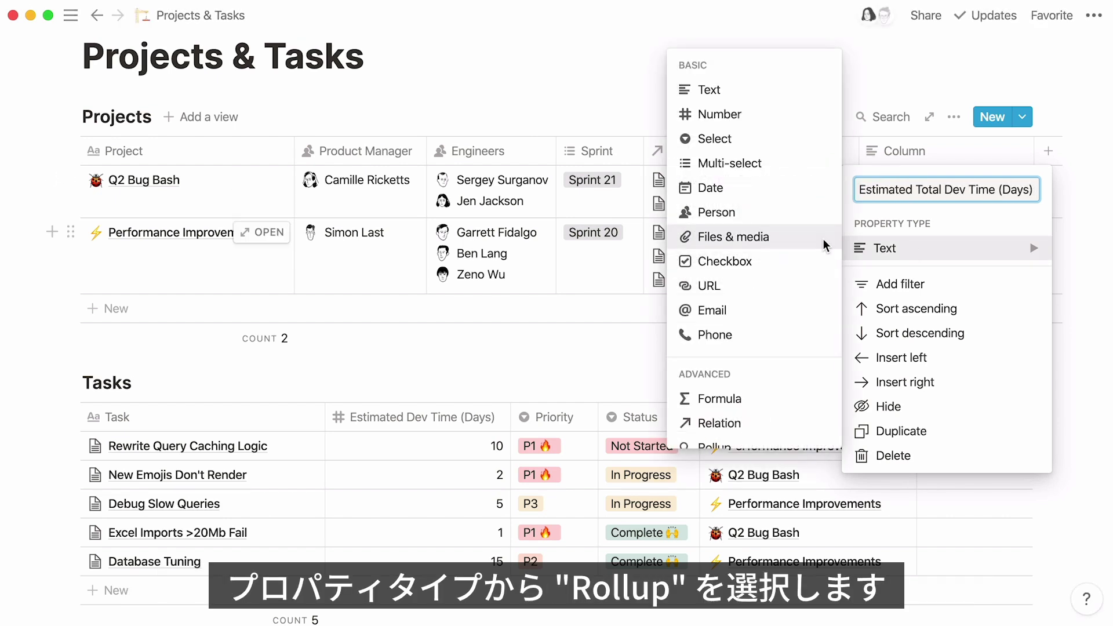
pyautogui.scroll(-3, 802, 239)
pyautogui.scroll(-1, 800, 249)
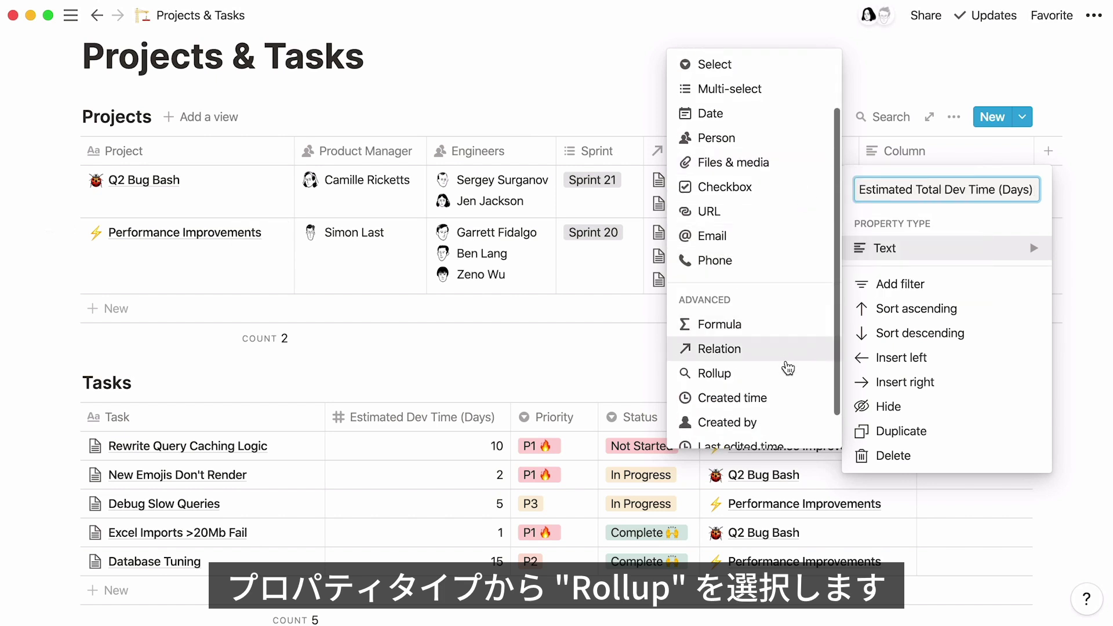
pyautogui.click(788, 380)
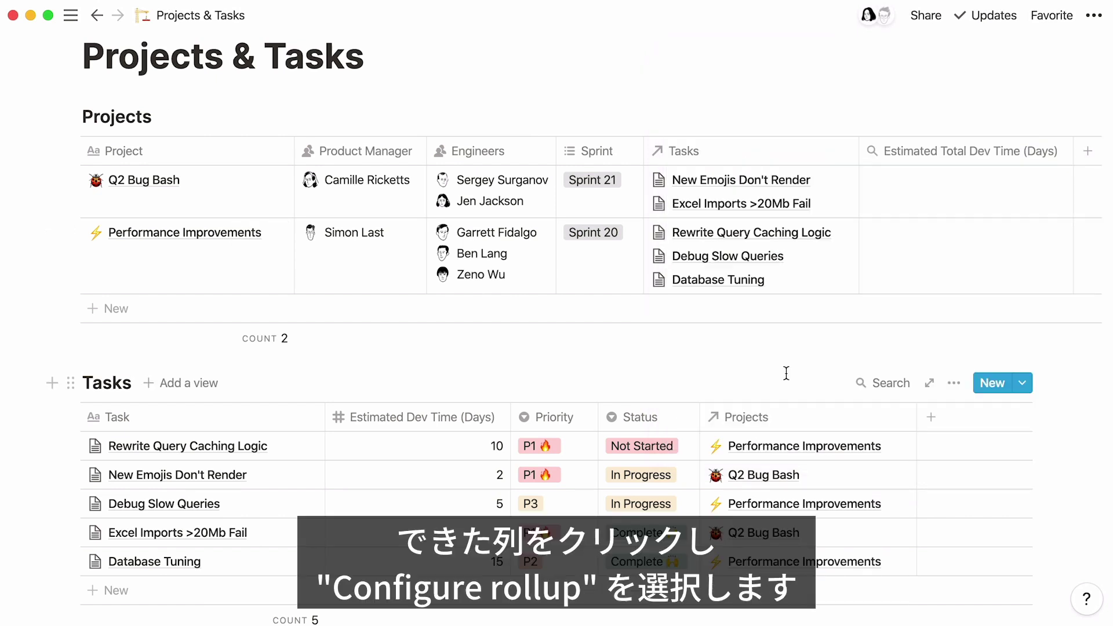
pyautogui.click(977, 162)
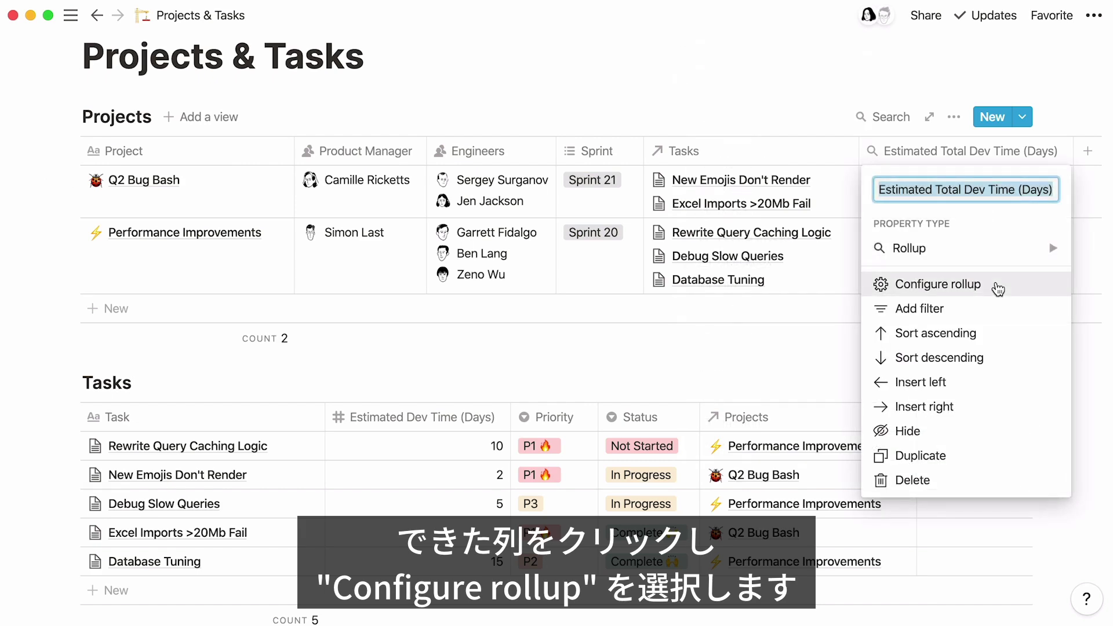
# Configure the rollup to Sum Estimated Dev Time (Days) through the Tasks relation
pyautogui.click(998, 287)
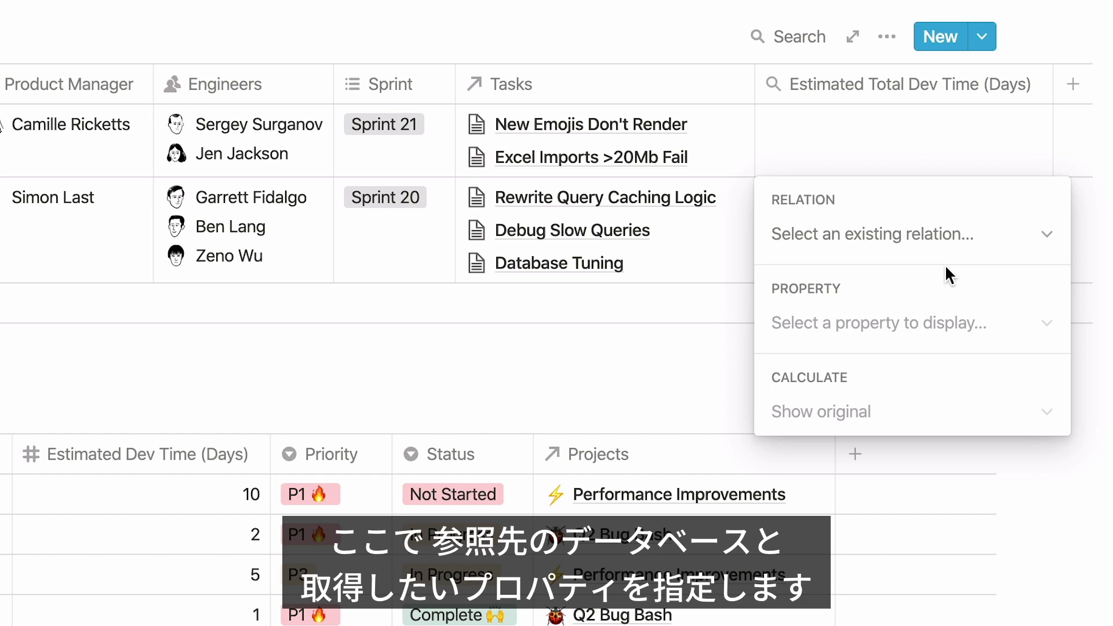
pyautogui.click(988, 233)
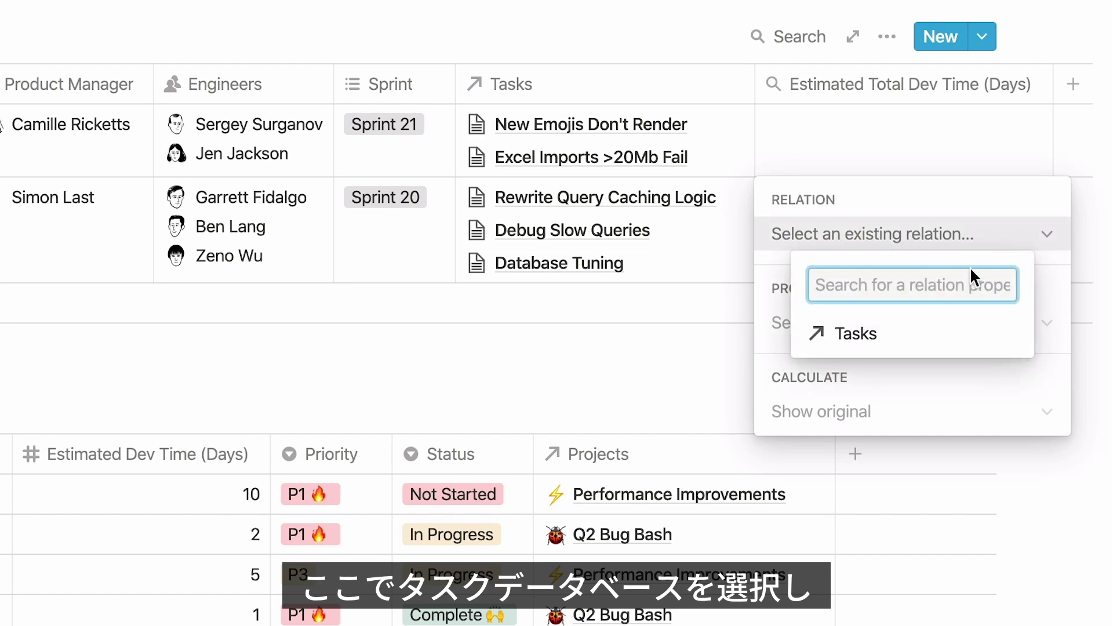
pyautogui.click(925, 336)
pyautogui.click(935, 326)
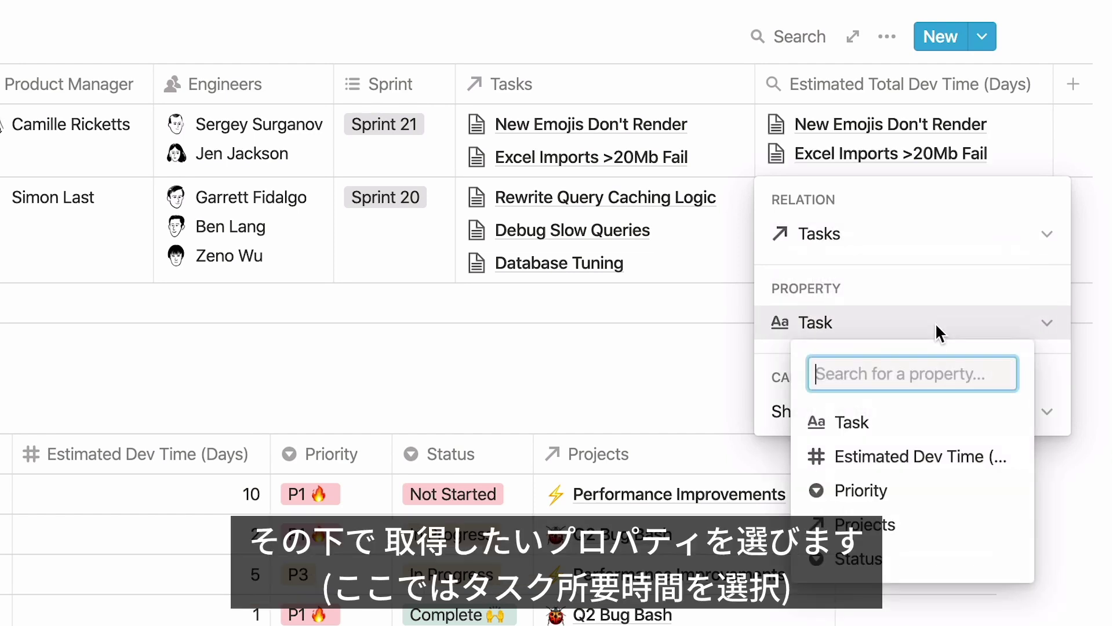
pyautogui.click(918, 458)
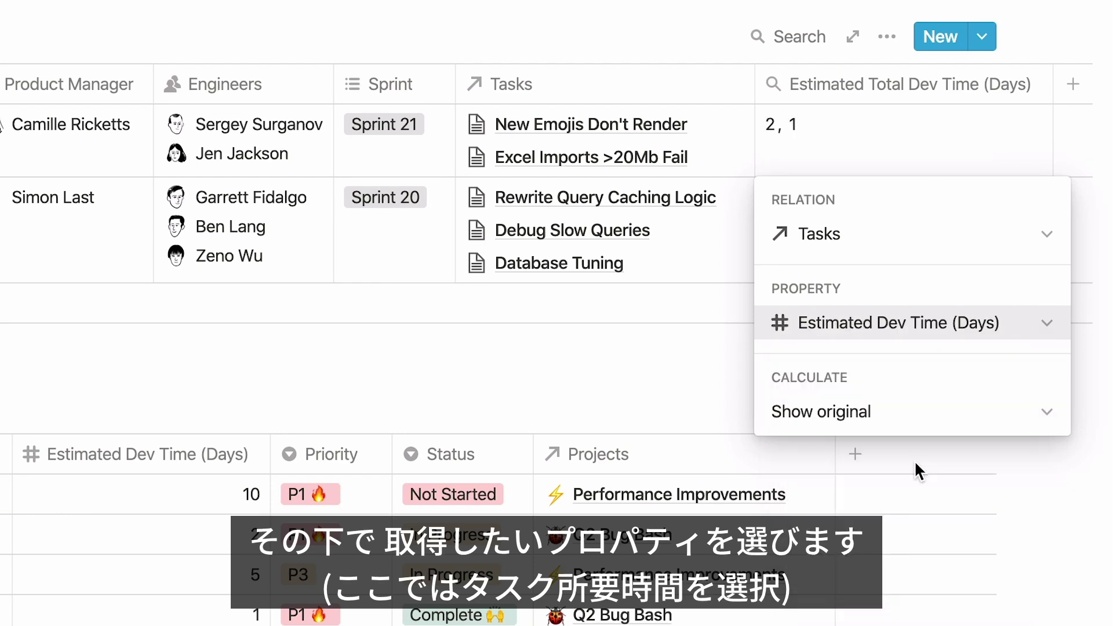
pyautogui.click(963, 412)
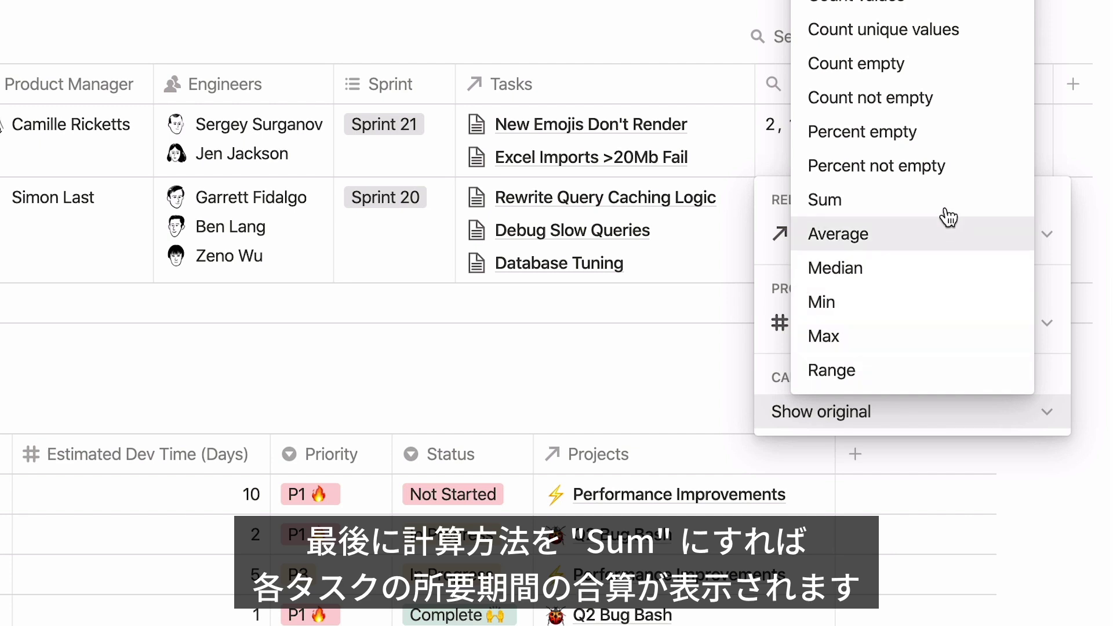
pyautogui.moveTo(824, 200)
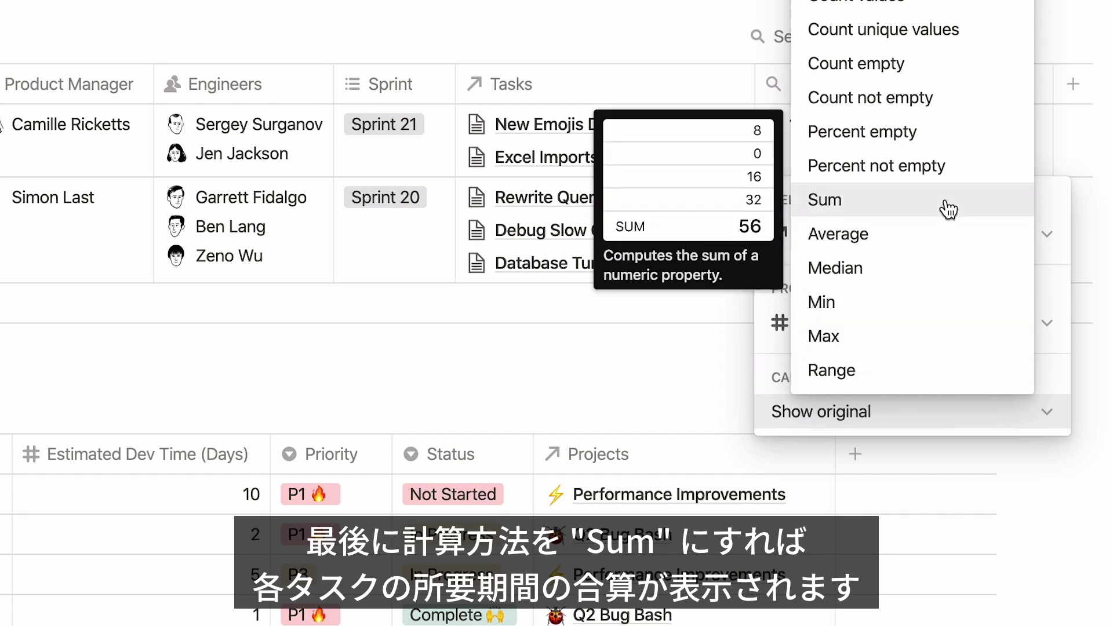
pyautogui.click(948, 209)
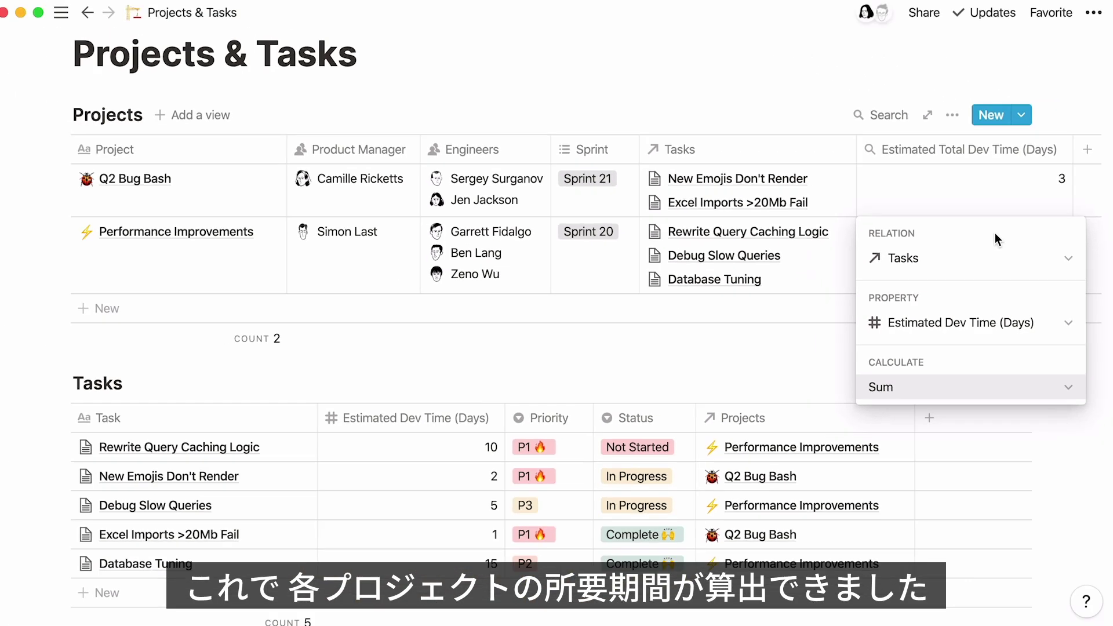
# Close the rollup configuration, leaving project totals of 3 and 30 days
pyautogui.click(884, 79)
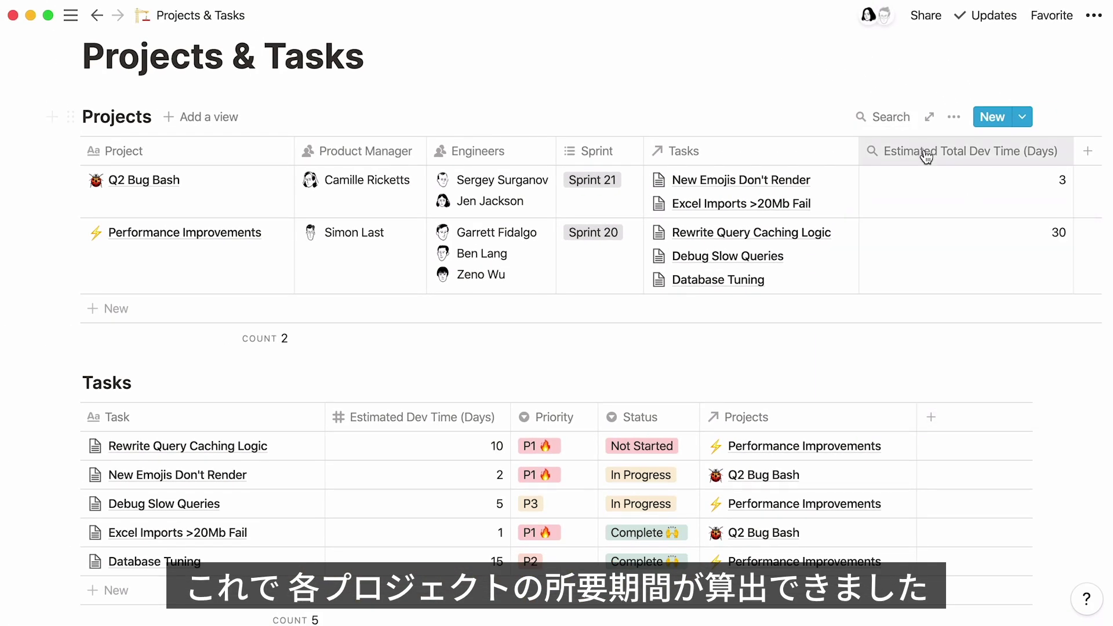